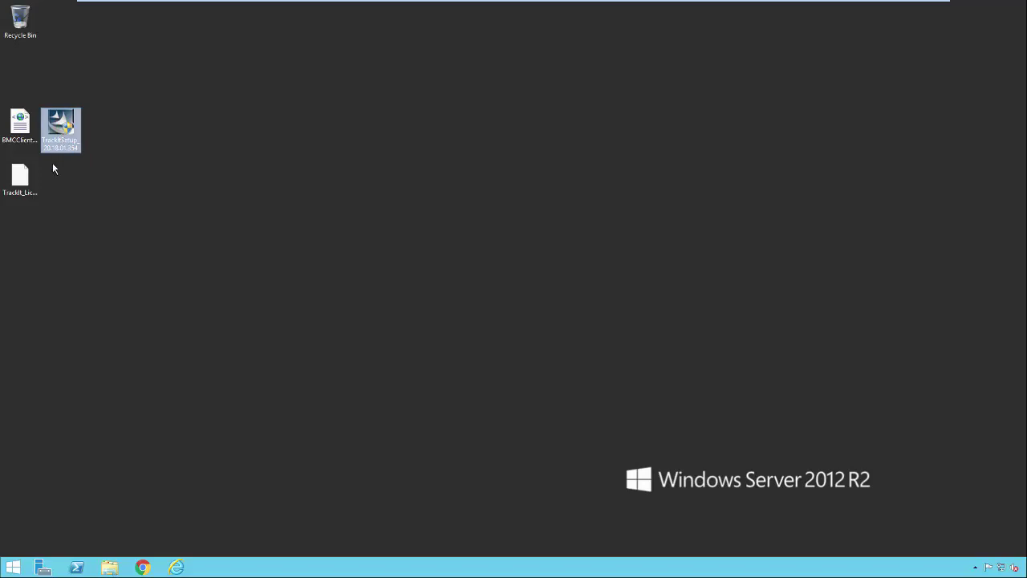
pyautogui.click(24, 183)
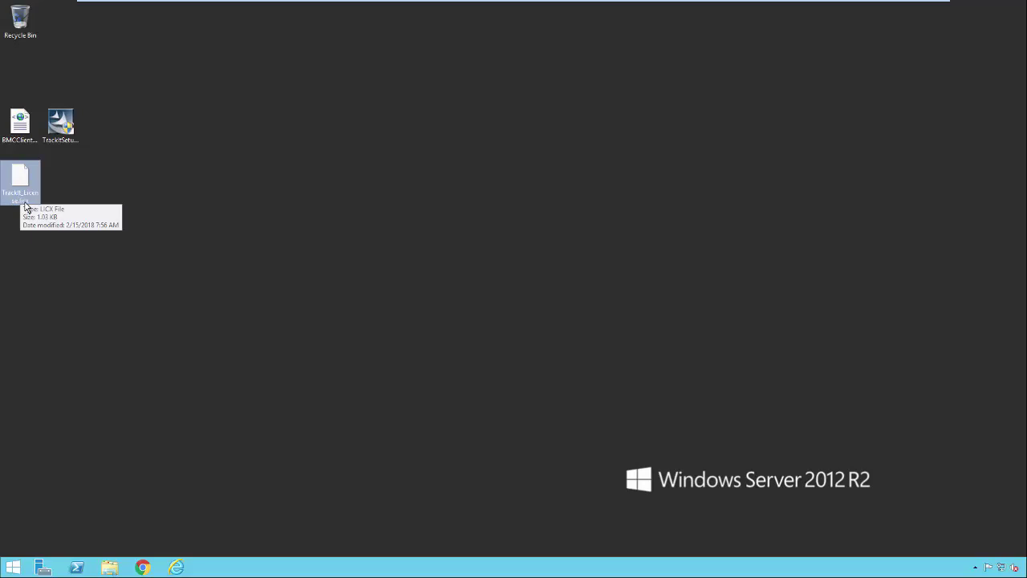
pyautogui.press('Up')
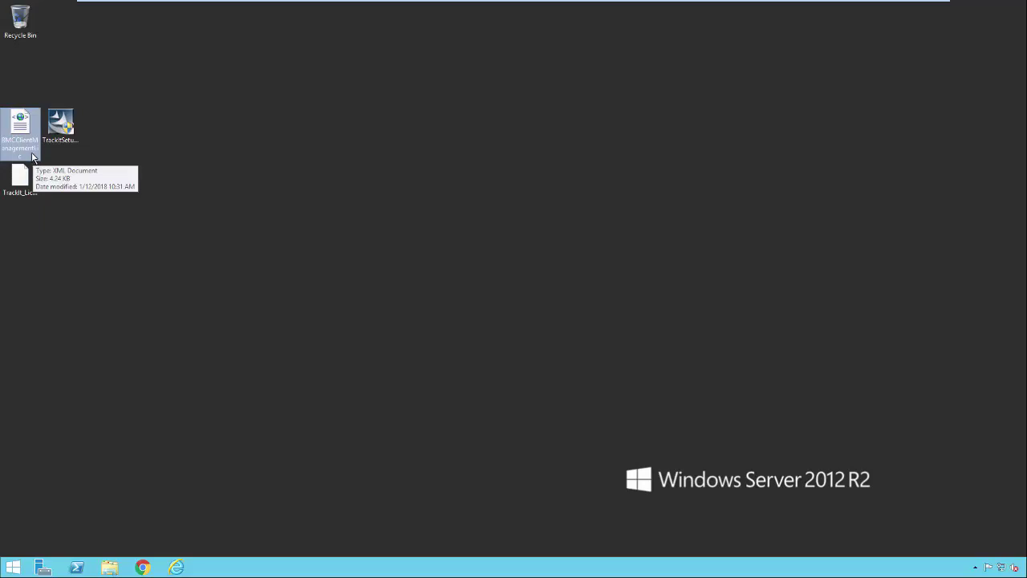
pyautogui.click(90, 179)
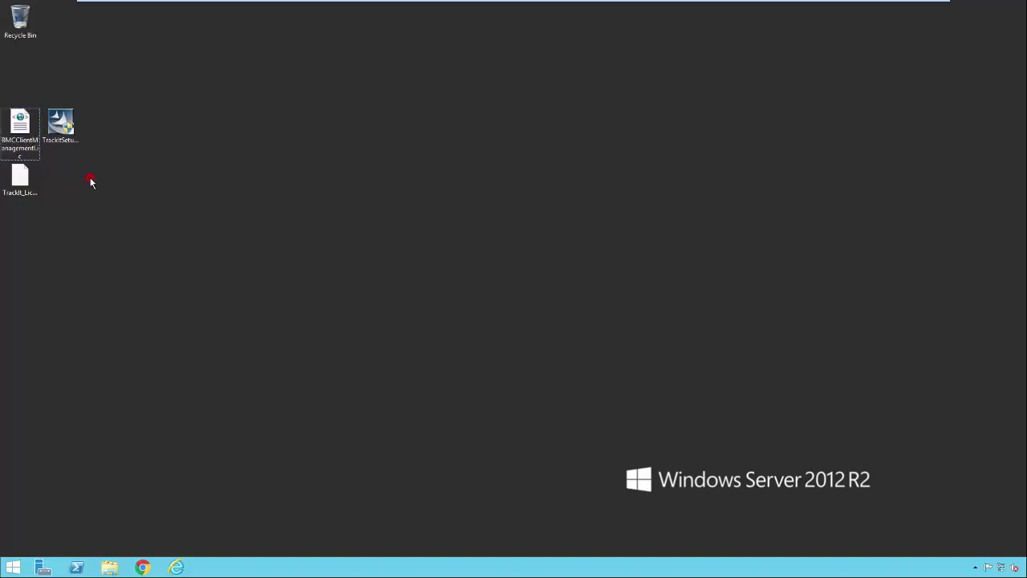
# Launch the TrackItSetup installer from the desktop, allow it to make changes and begin the Track-It! setup
pyautogui.doubleClick(61, 126)
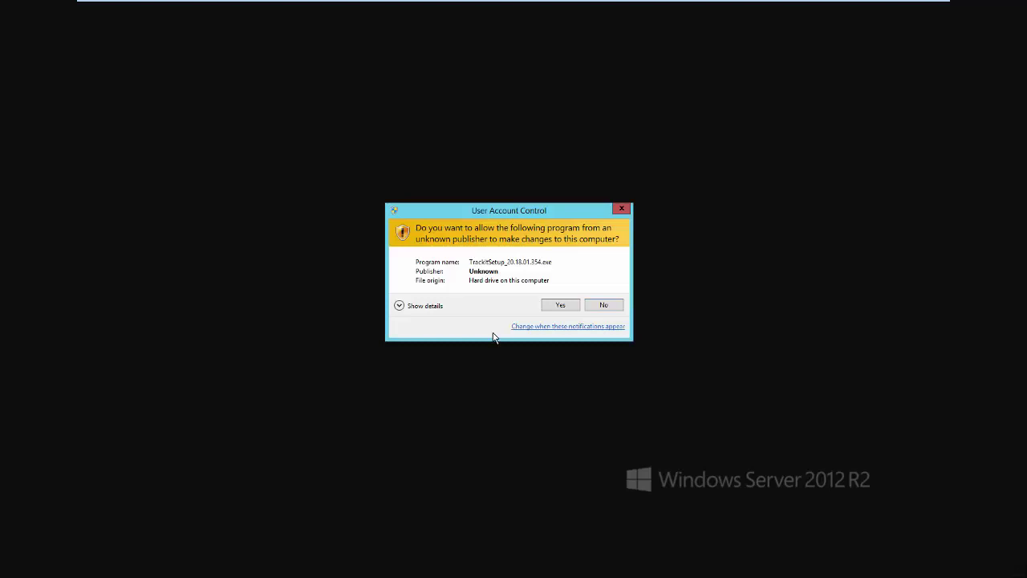
pyautogui.click(559, 308)
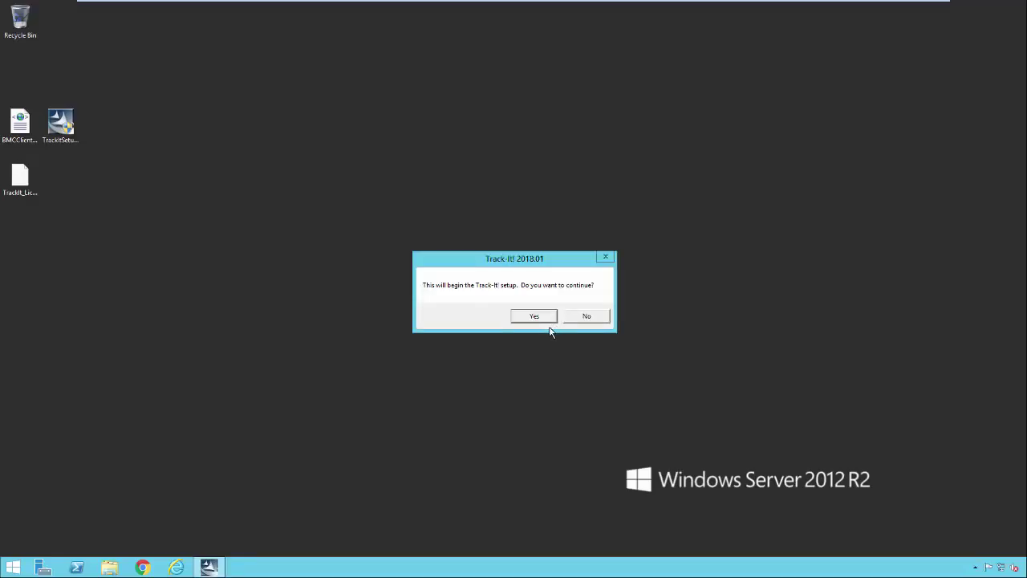
pyautogui.click(534, 317)
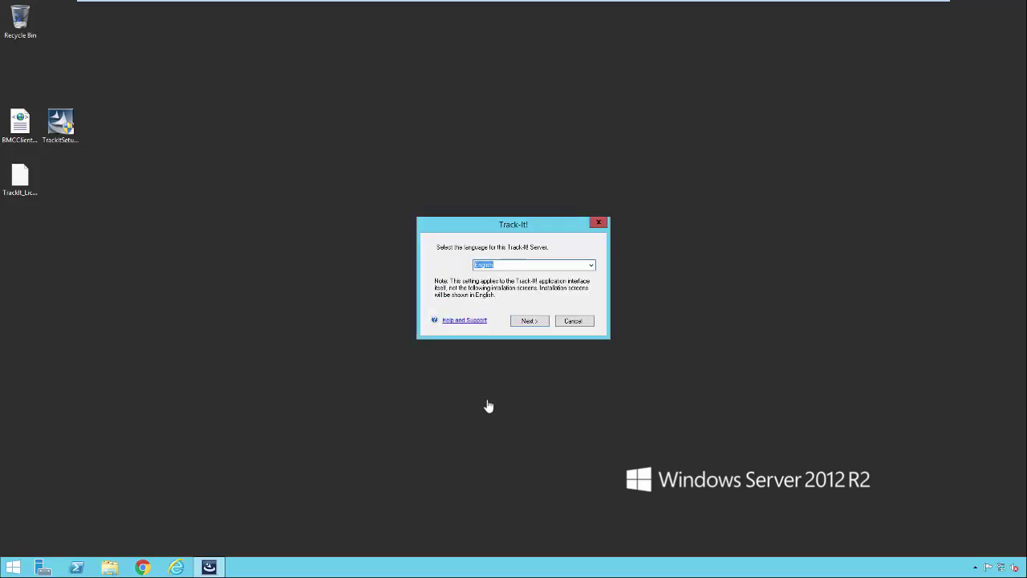
# Continue with English as the Track-It! server language and accept the license agreement
pyautogui.click(529, 321)
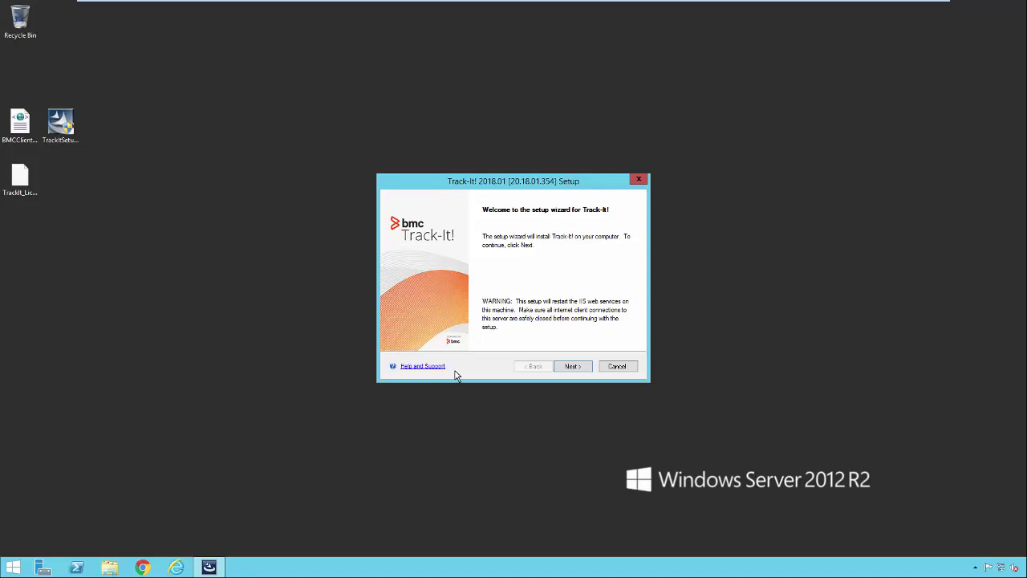
pyautogui.click(567, 369)
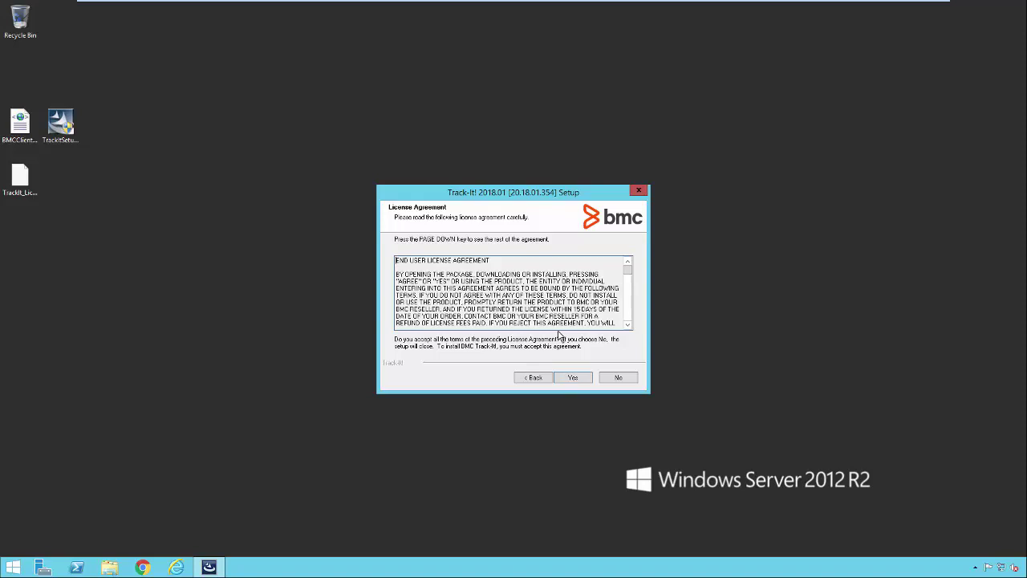
pyautogui.click(573, 377)
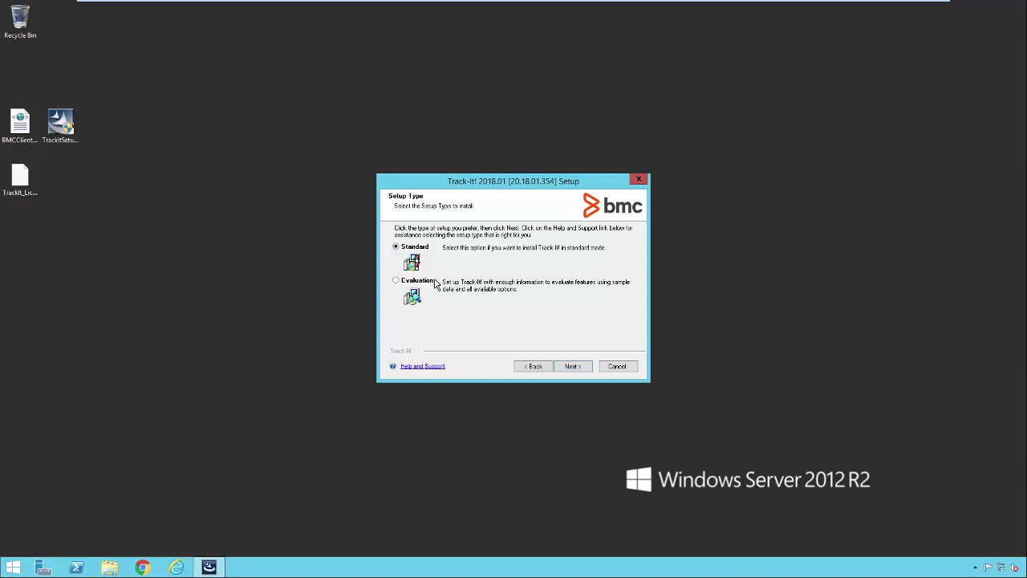
# Choose the Standard setup with a new Track-It! database, the Application Server and BMC Client Management for Asset Management
pyautogui.click(569, 368)
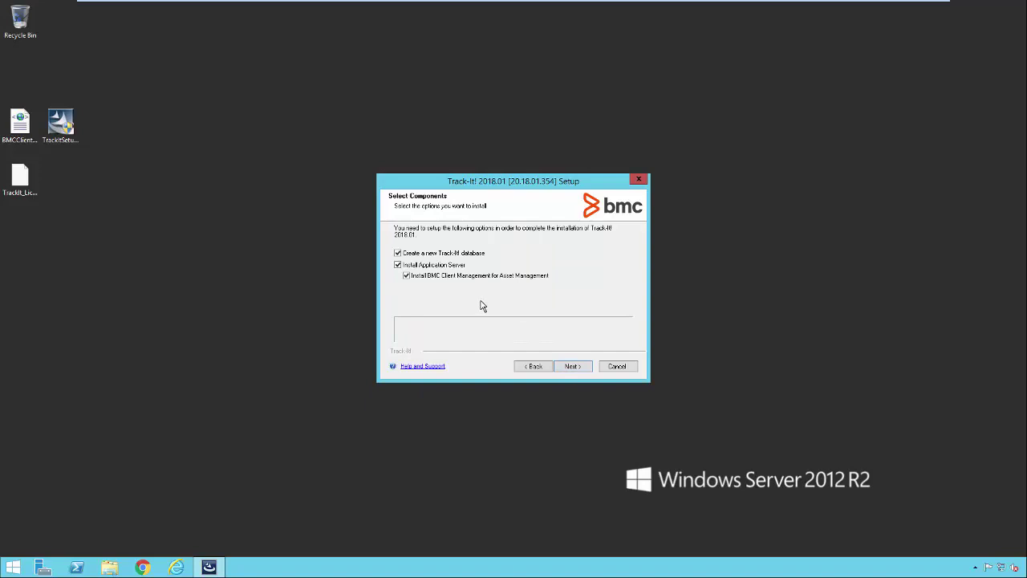
pyautogui.moveTo(423, 268)
pyautogui.click(571, 367)
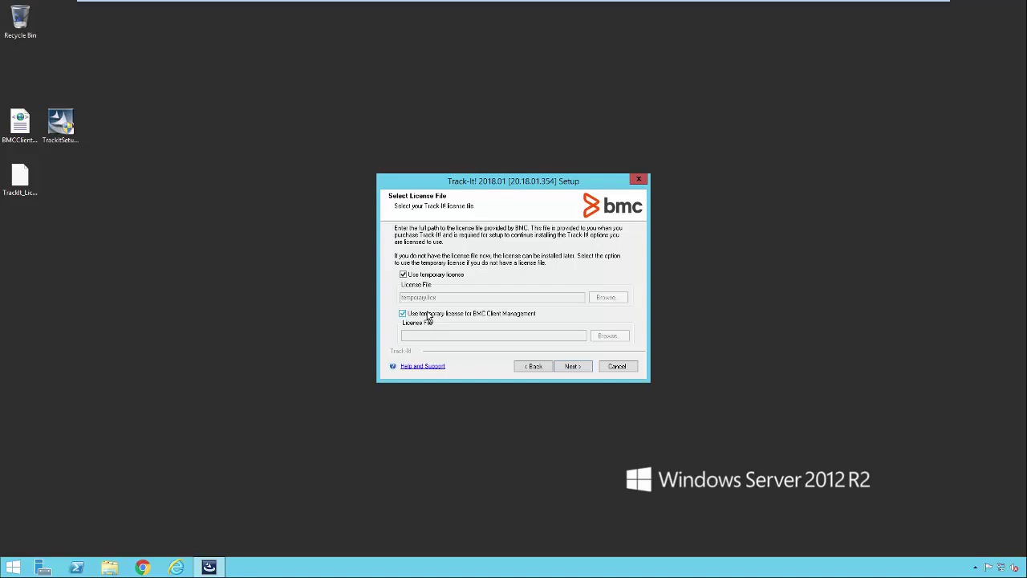
# Turn off the temporary Track-It! license and use the TrackIt_License.licx file from the desktop instead
pyautogui.click(404, 275)
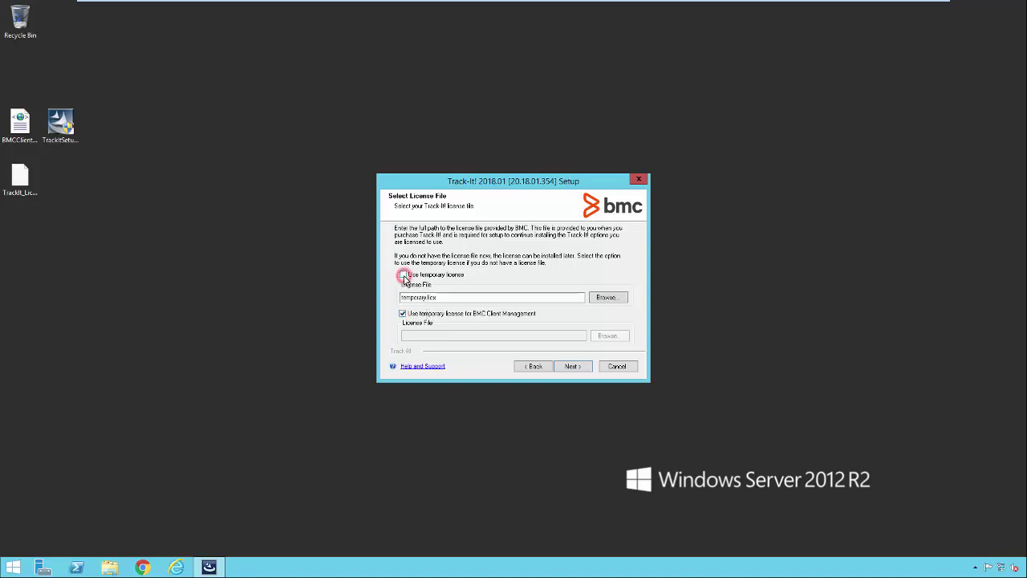
pyautogui.click(606, 298)
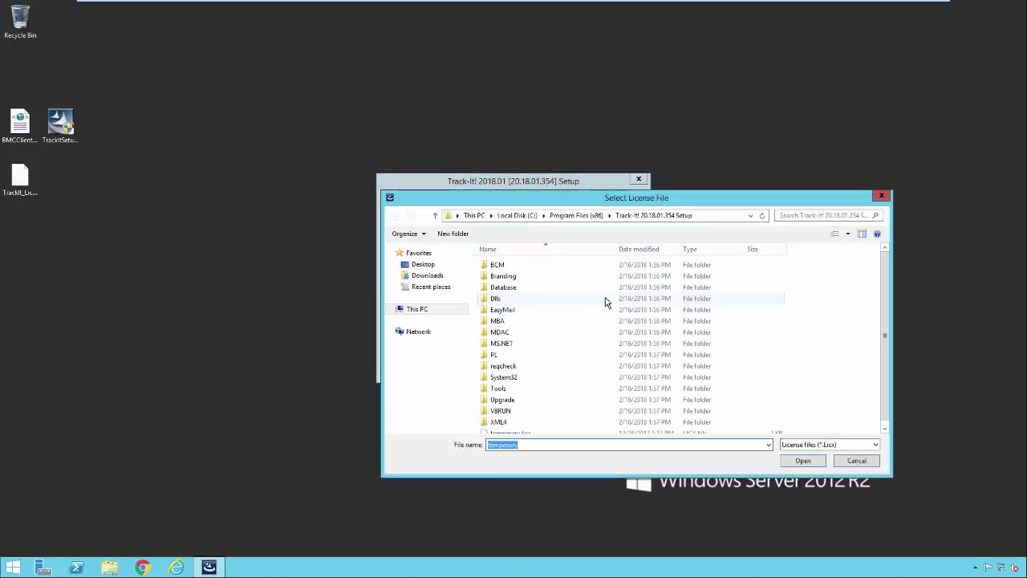
pyautogui.click(423, 264)
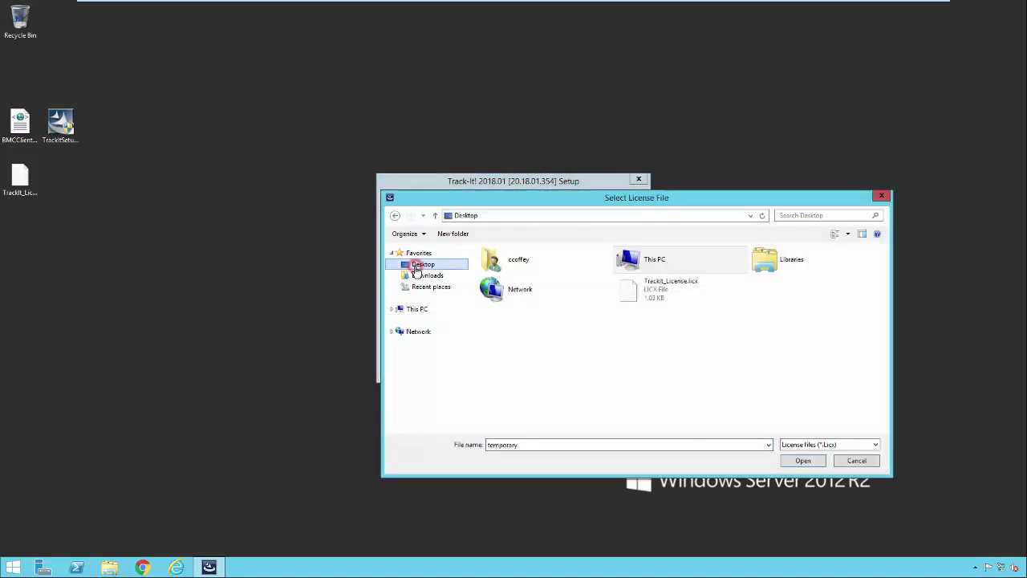
pyautogui.click(657, 295)
pyautogui.click(805, 462)
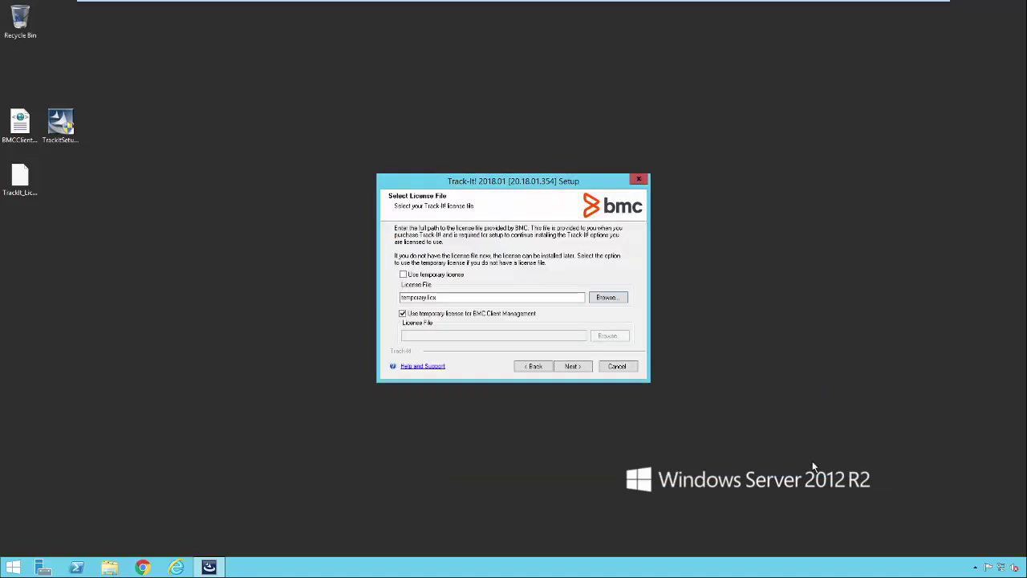
# Replace the temporary BMC Client Management license with BMCClientManagementLic.xml from the desktop, and accept the default destination folder
pyautogui.click(426, 313)
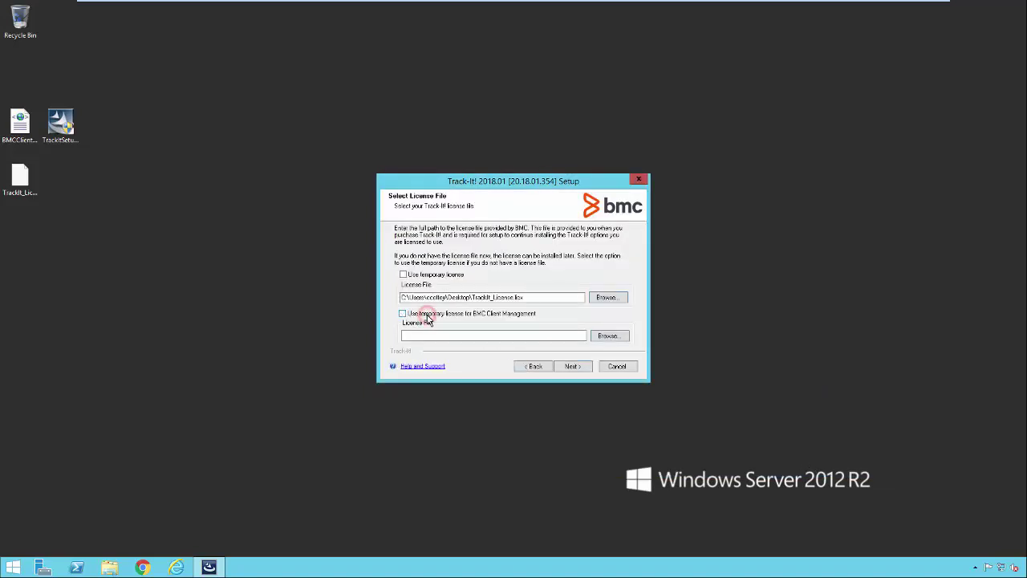
pyautogui.click(607, 336)
pyautogui.click(653, 287)
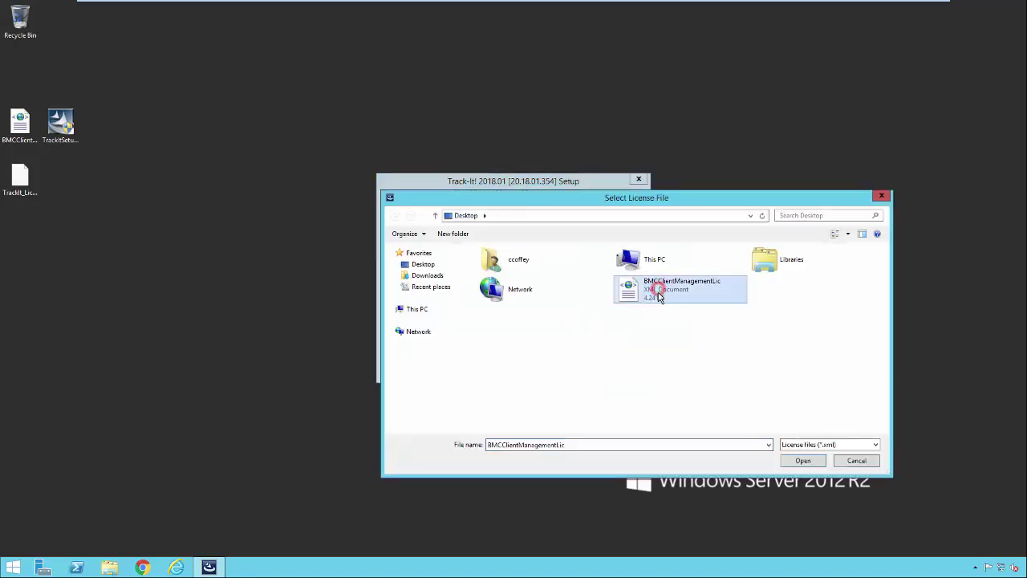
pyautogui.click(803, 461)
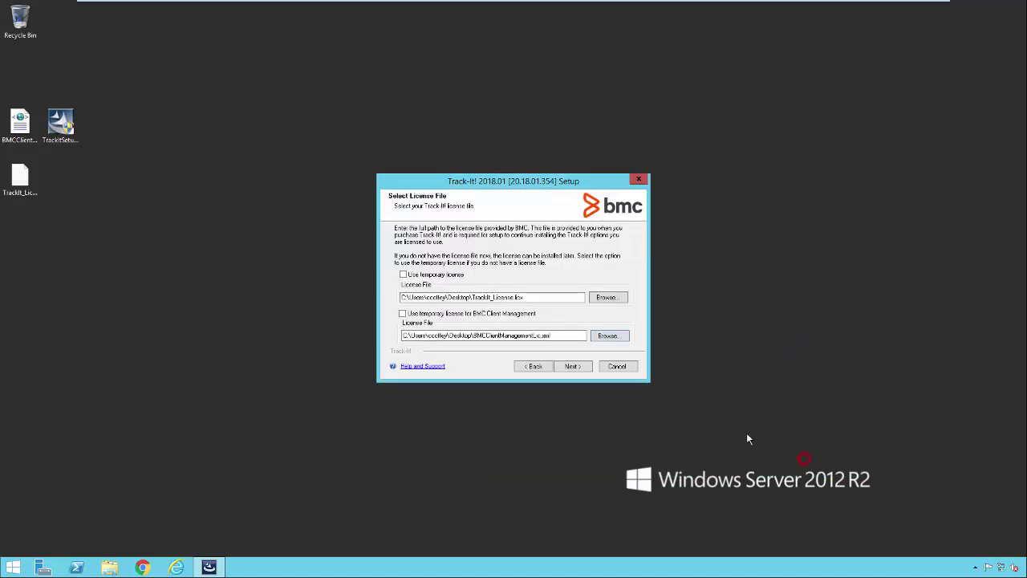
pyautogui.click(570, 367)
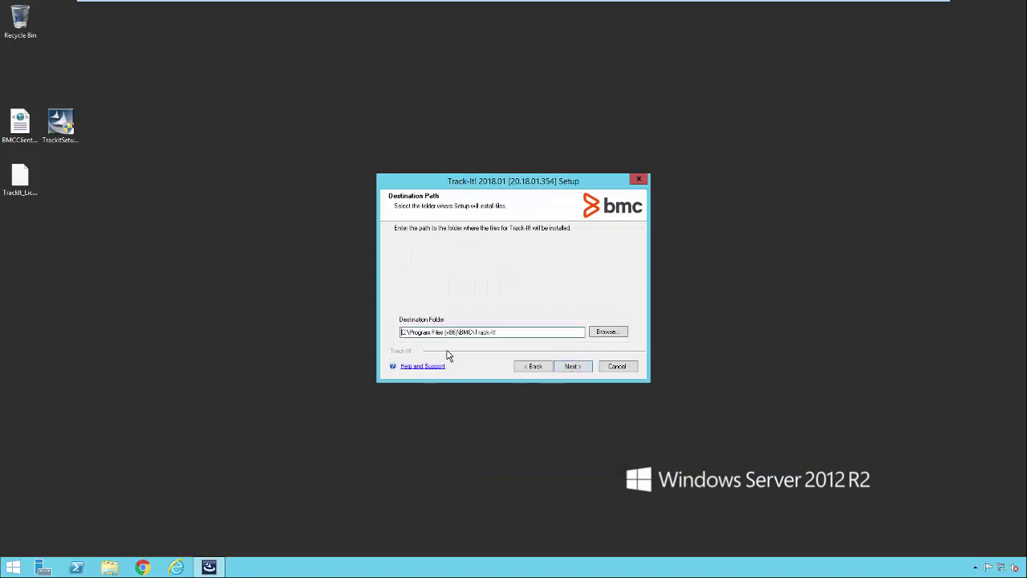
pyautogui.click(574, 367)
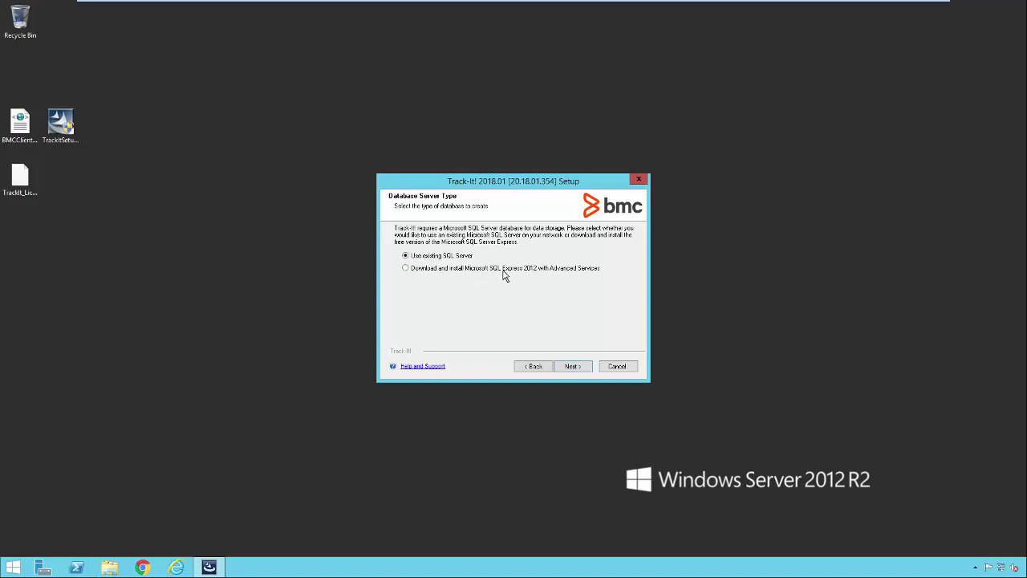
pyautogui.click(406, 268)
pyautogui.click(407, 256)
pyautogui.click(573, 366)
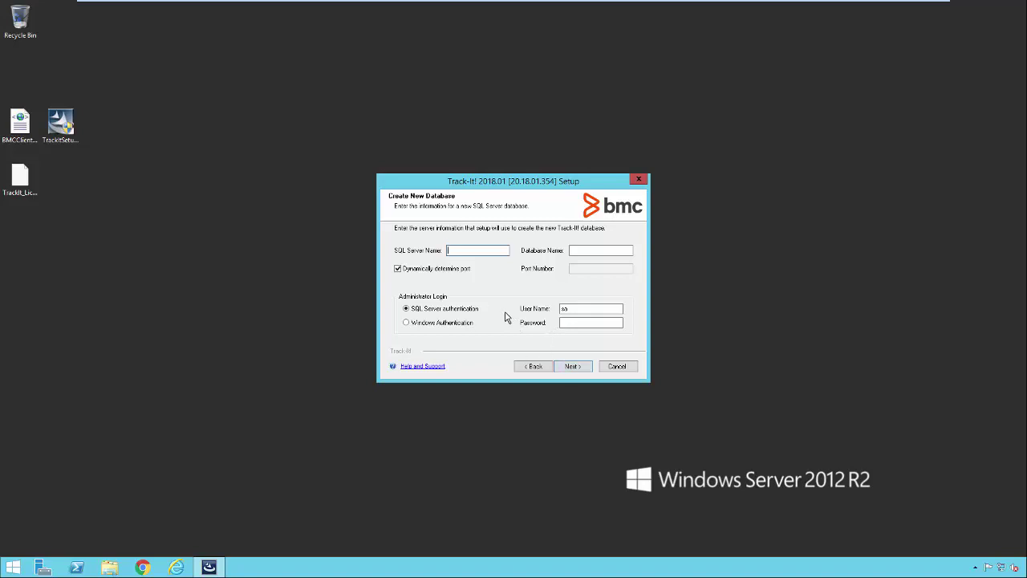
pyautogui.click(523, 368)
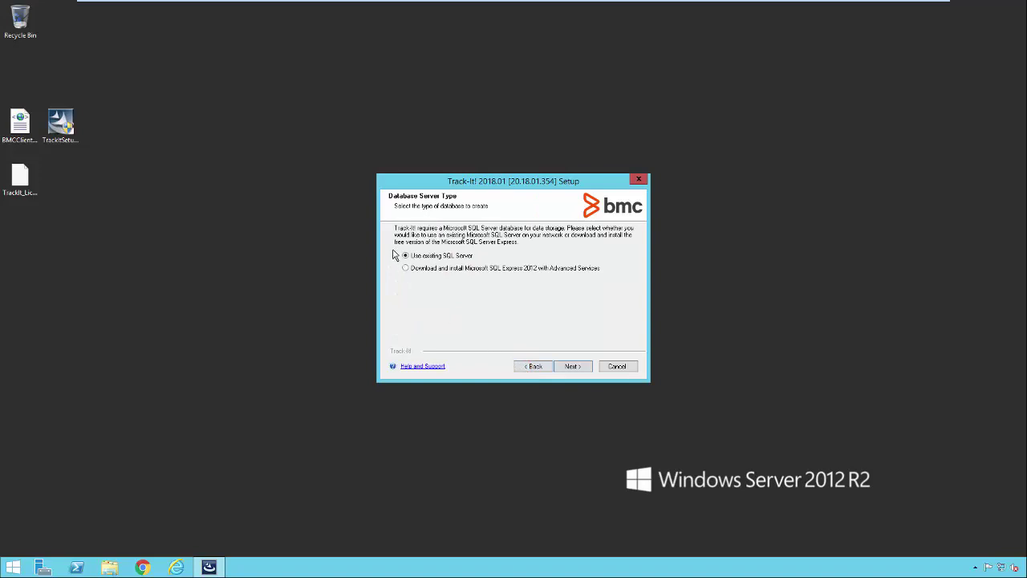
# Choose to download and install Microsoft SQL Express 2012 with Advanced Services as the database server and confirm its installation
pyautogui.click(405, 269)
pyautogui.click(569, 367)
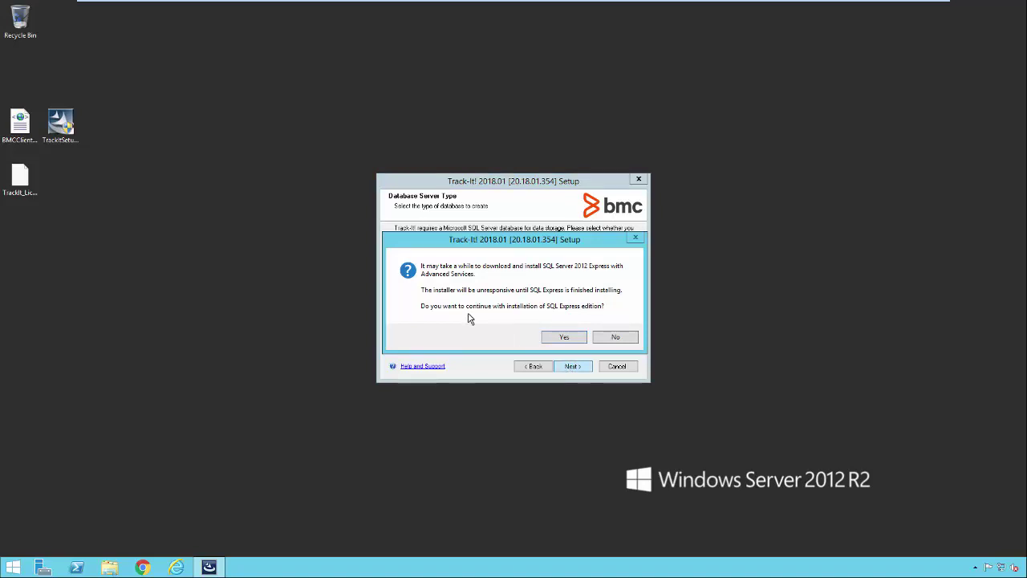
pyautogui.click(557, 338)
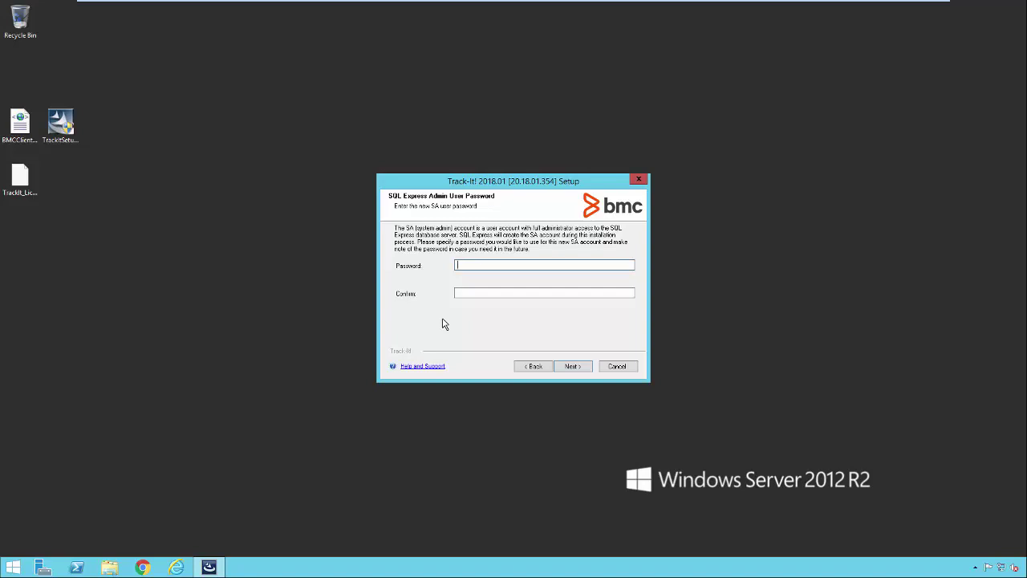
# Enter and confirm the new SA user password for SQL Express and continue the setup
pyautogui.write('************')
pyautogui.press('Tab')
pyautogui.write('************')
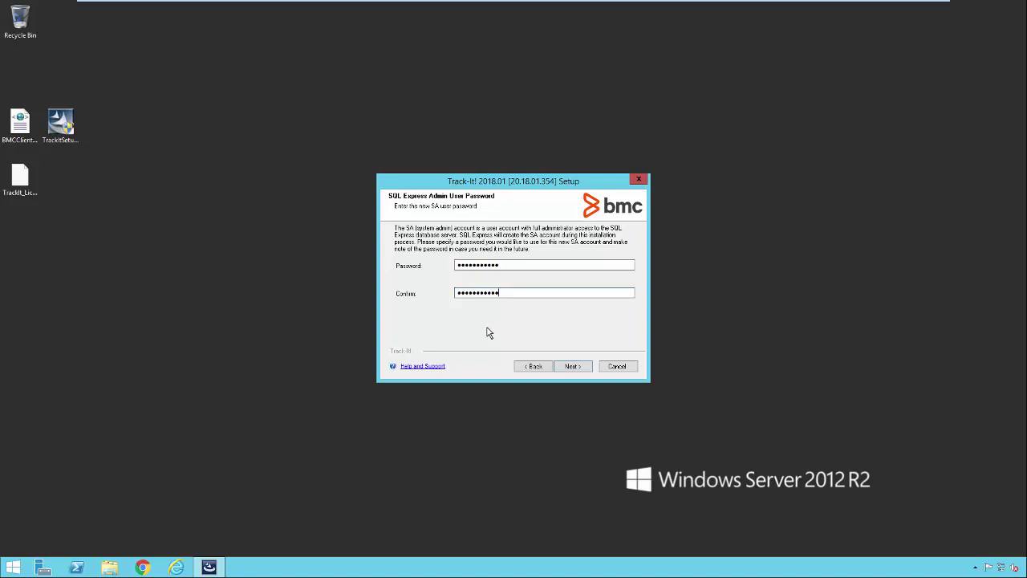
pyautogui.click(572, 366)
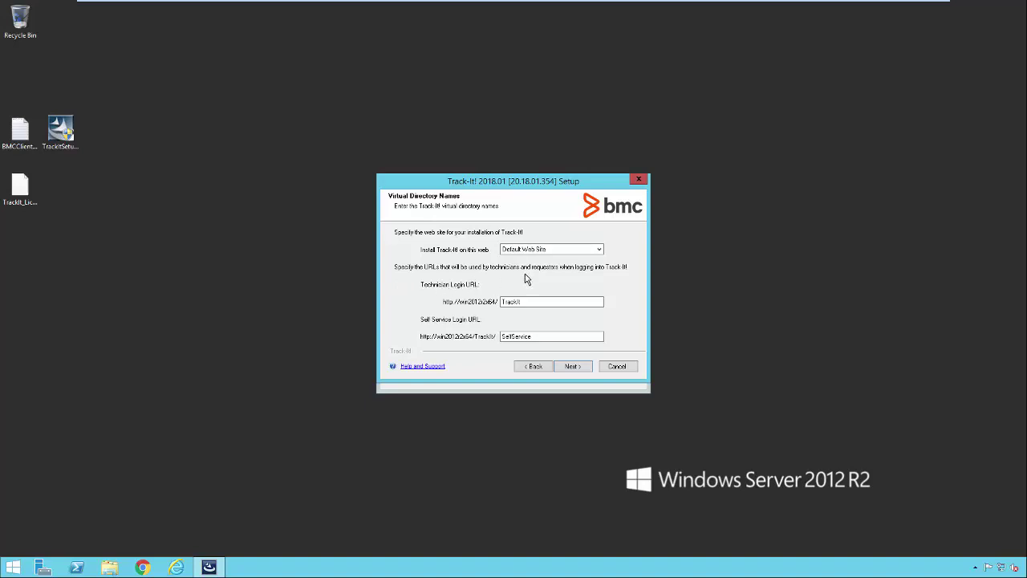
pyautogui.click(584, 252)
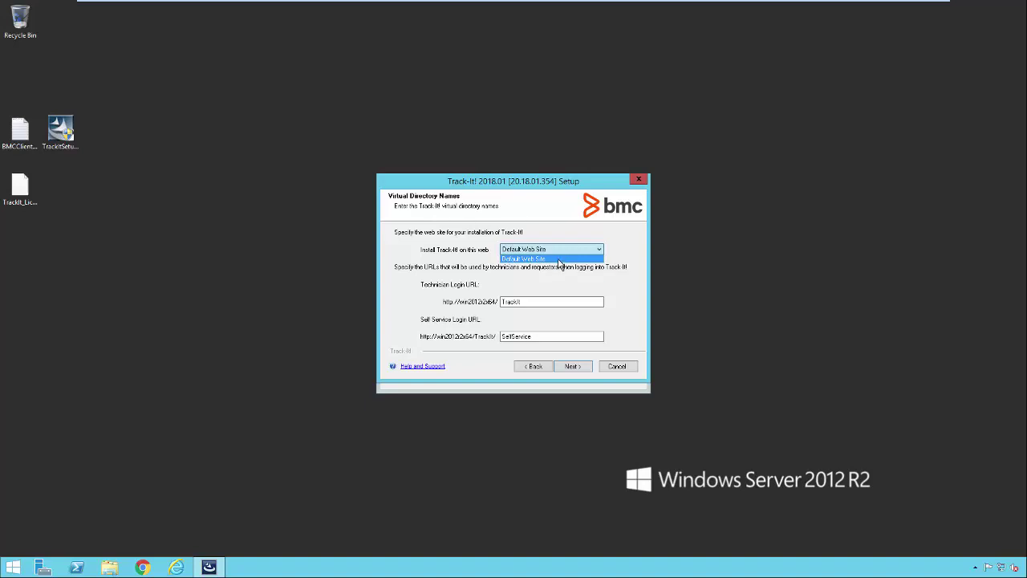
pyautogui.click(453, 273)
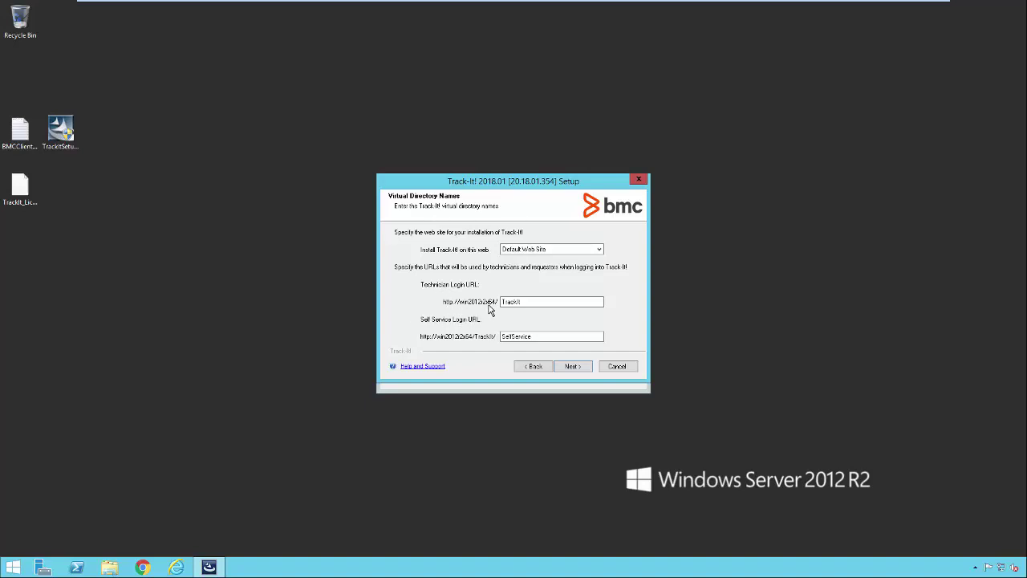
pyautogui.click(525, 302)
pyautogui.click(544, 302)
pyautogui.write('HD')
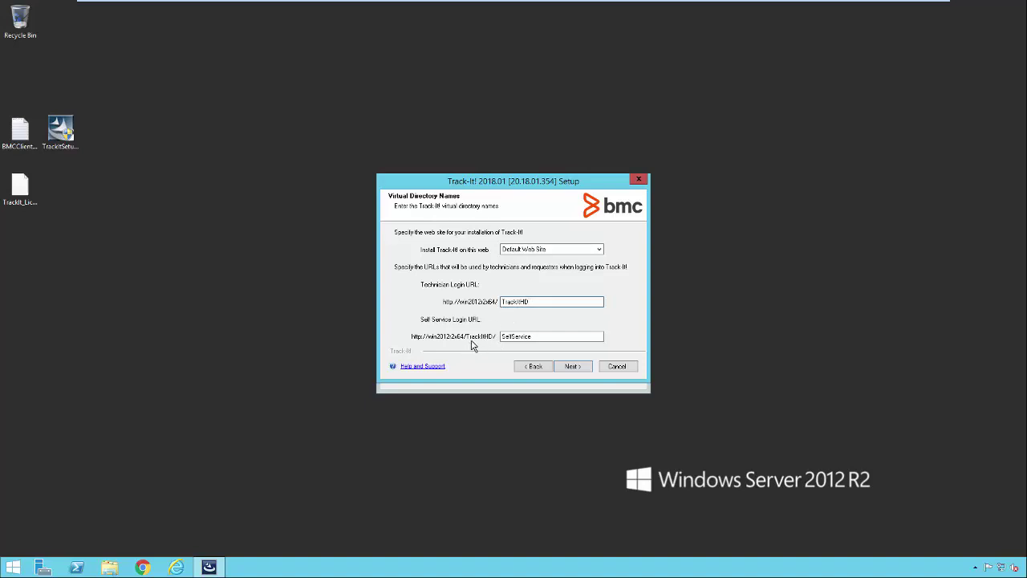
pyautogui.click(530, 301)
pyautogui.press('BackSpace')
pyautogui.press('BackSpace')
# Accept the default web site and virtual directory names, and enter the password of the Windows administrator account
pyautogui.click(573, 366)
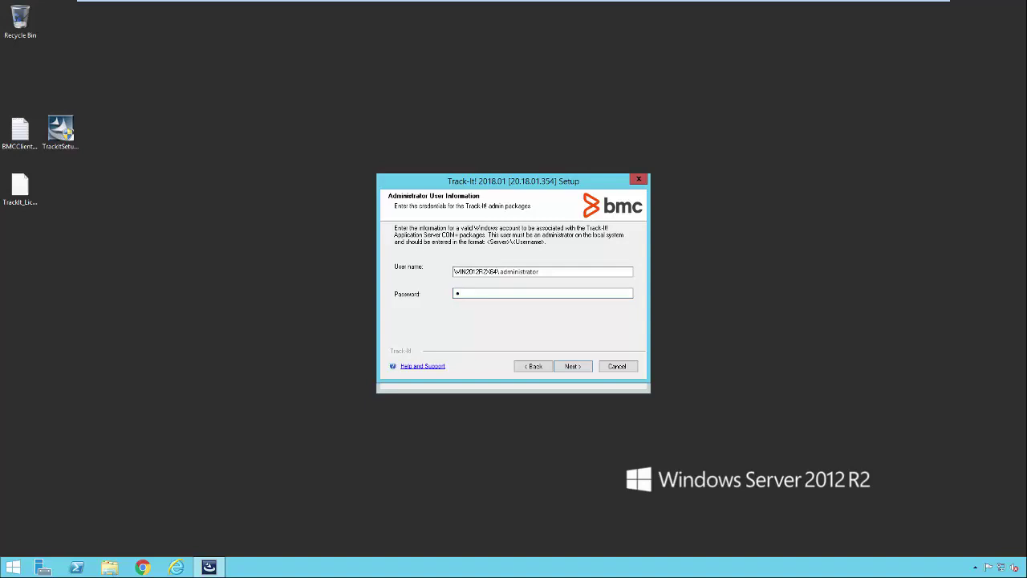
pyautogui.write('********')
pyautogui.click(567, 367)
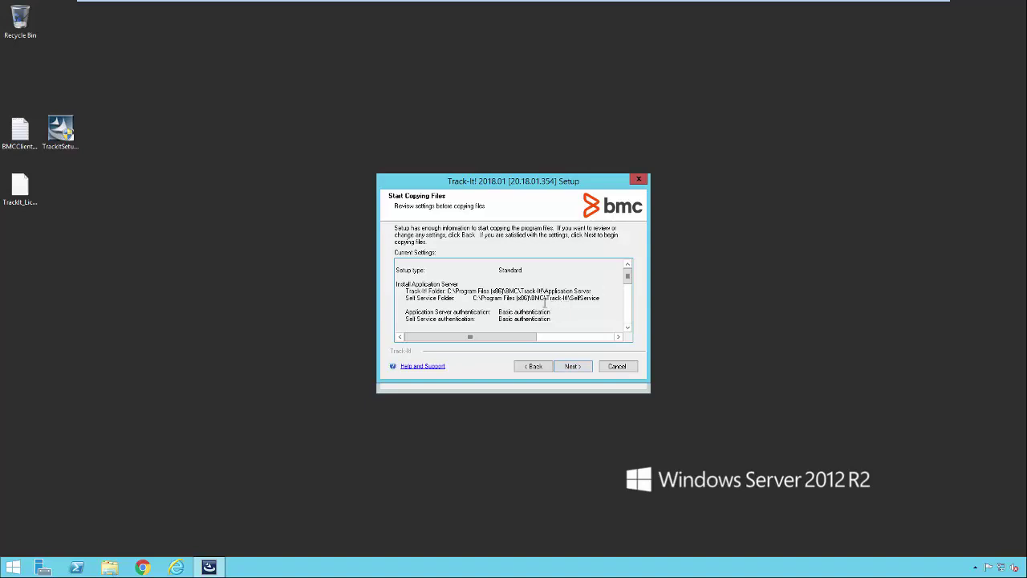
# Review the current settings before copying the program files, and restart the computer to complete the setup
pyautogui.moveTo(628, 275); pyautogui.dragTo(631, 307)
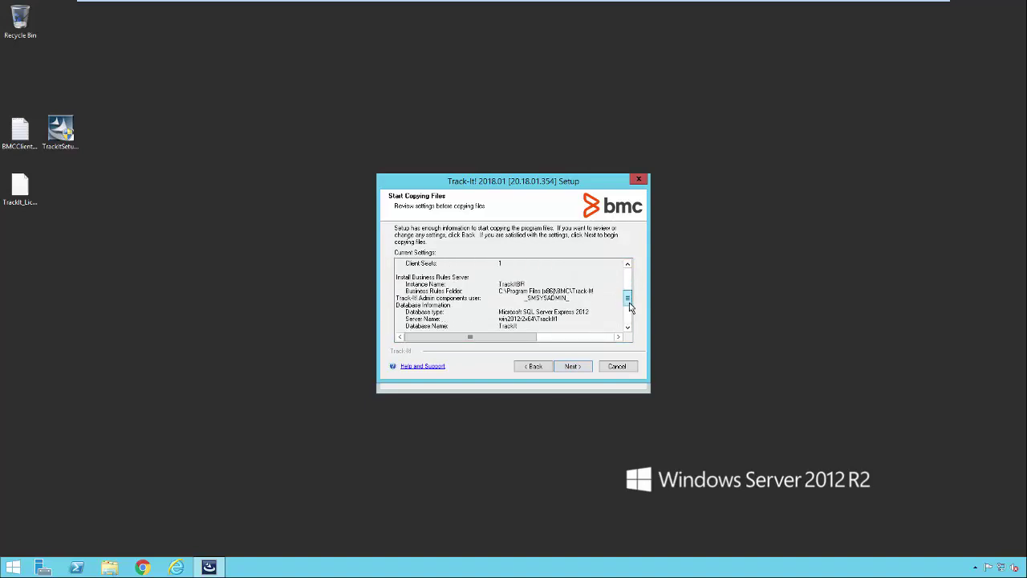
pyautogui.scroll(5, 630, 306)
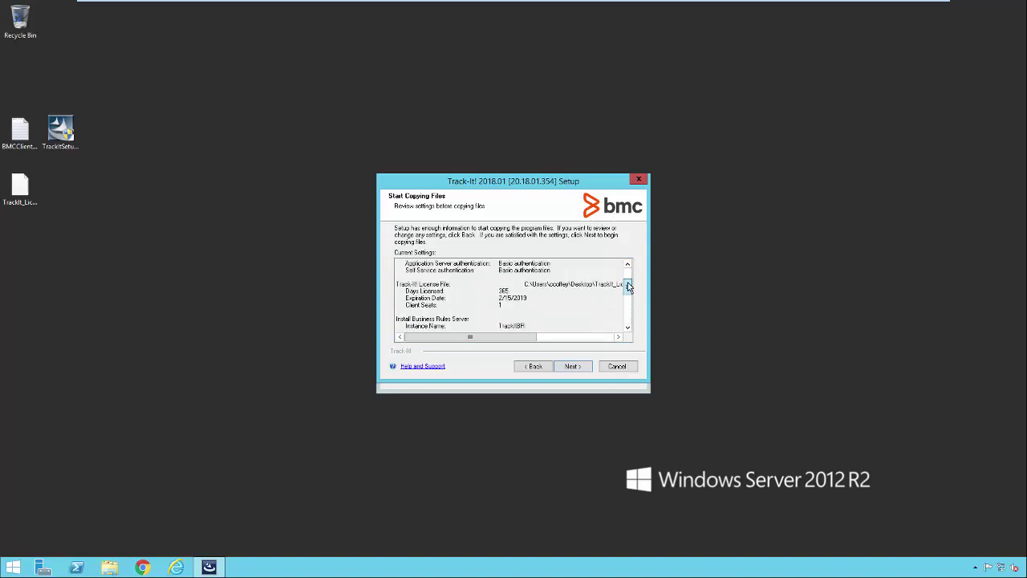
pyautogui.click(567, 366)
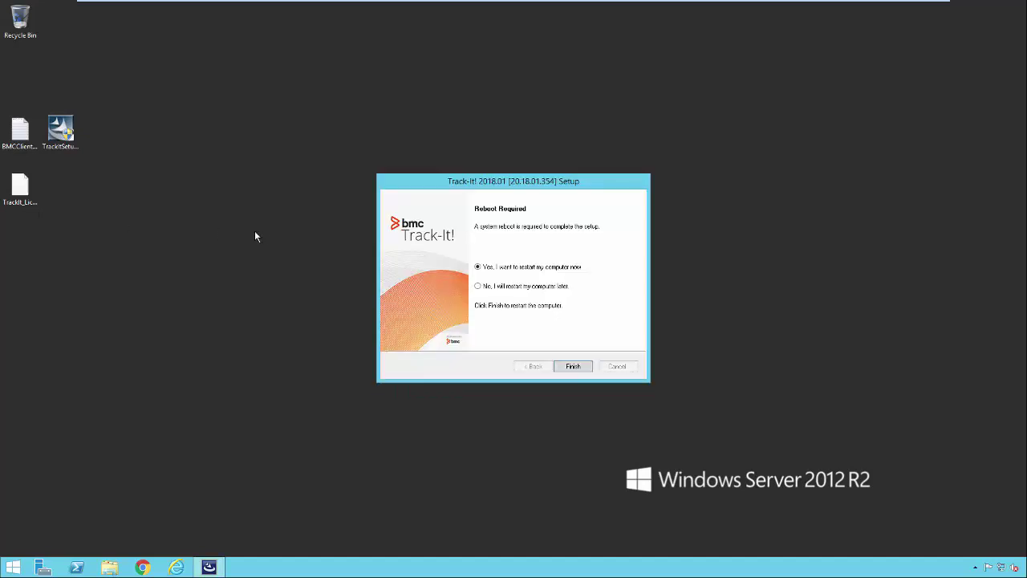
pyautogui.click(572, 366)
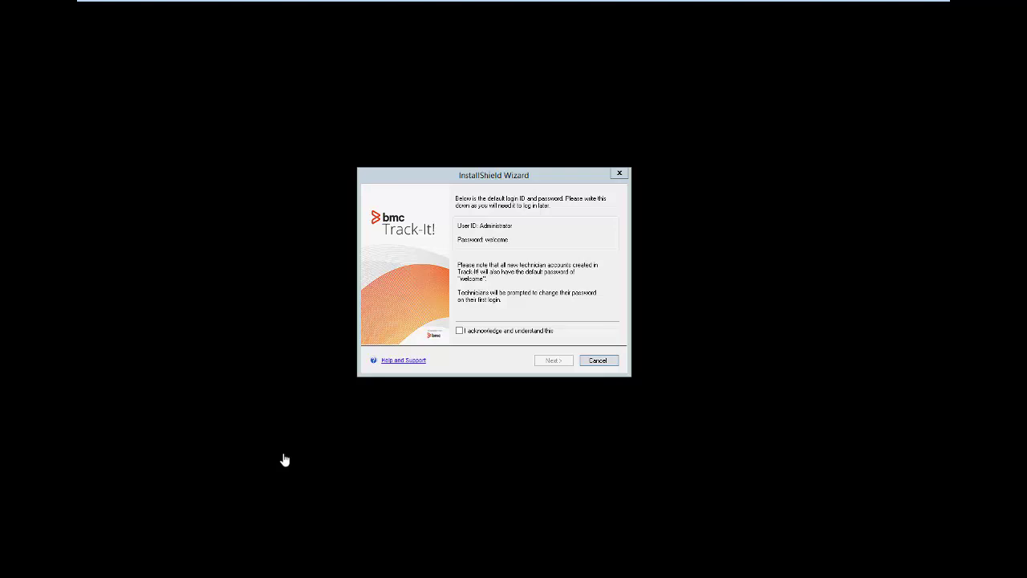
# Acknowledge the default Track-It! login ID and password notice and continue the setup
pyautogui.click(419, 176)
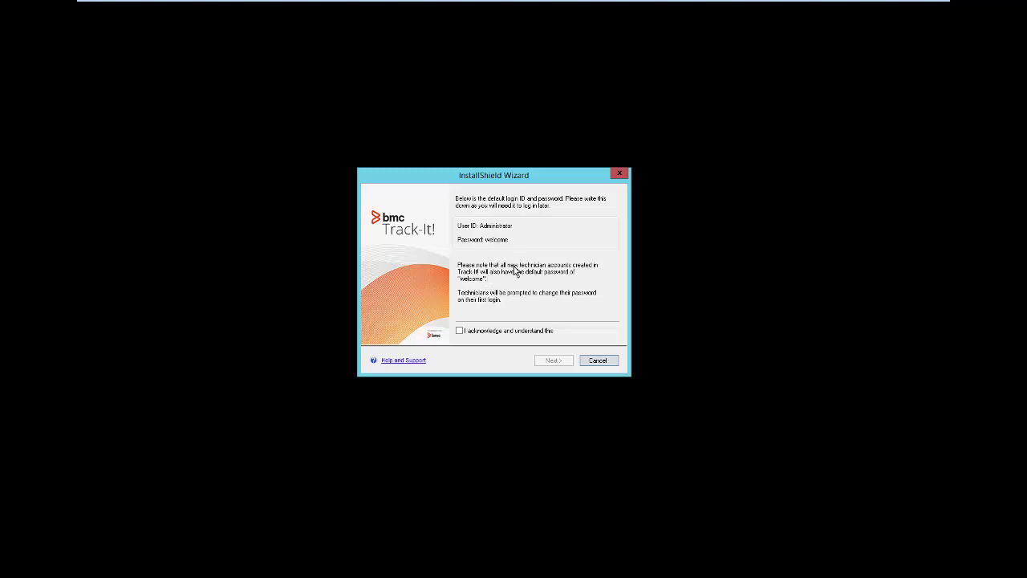
pyautogui.click(460, 334)
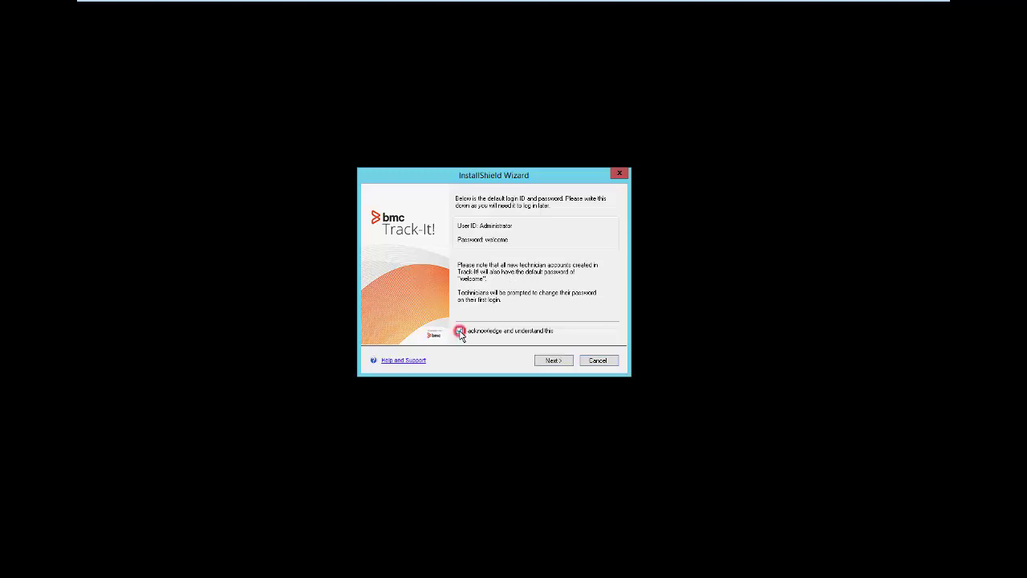
pyautogui.click(552, 361)
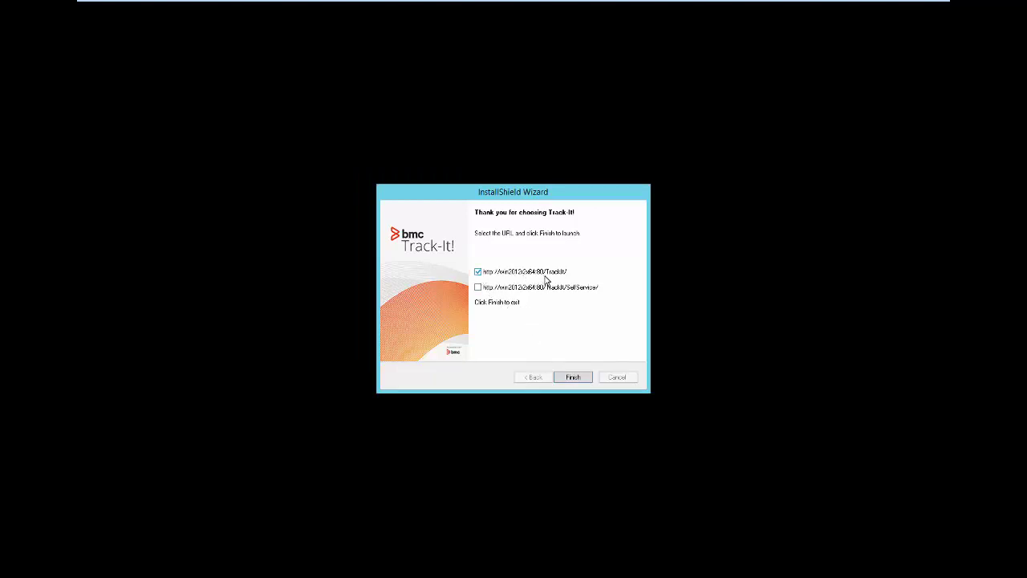
# Select the Self Service URL to launch along with the Track-It! URL, accept the restart notice and finish the setup
pyautogui.click(478, 288)
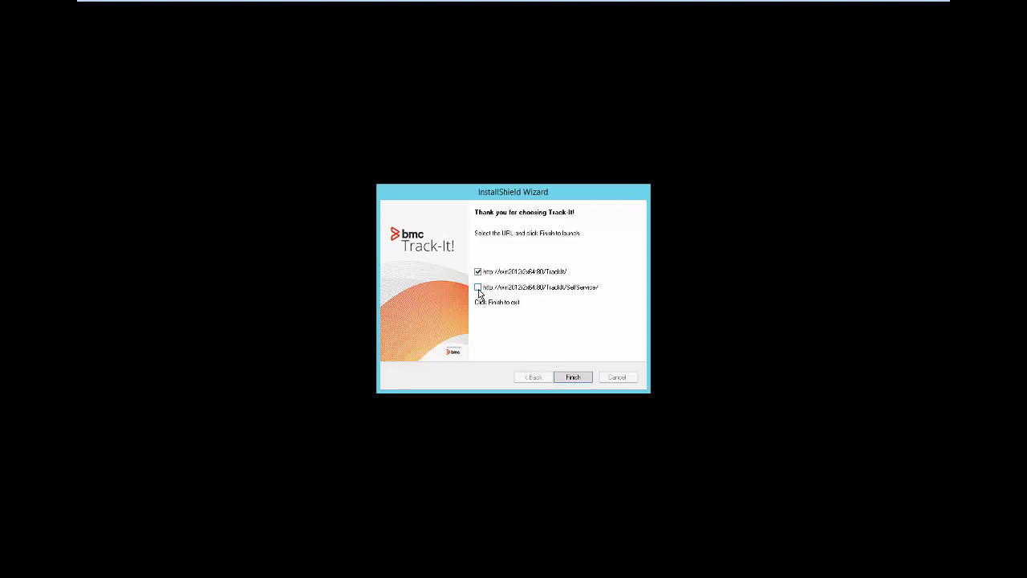
pyautogui.click(571, 378)
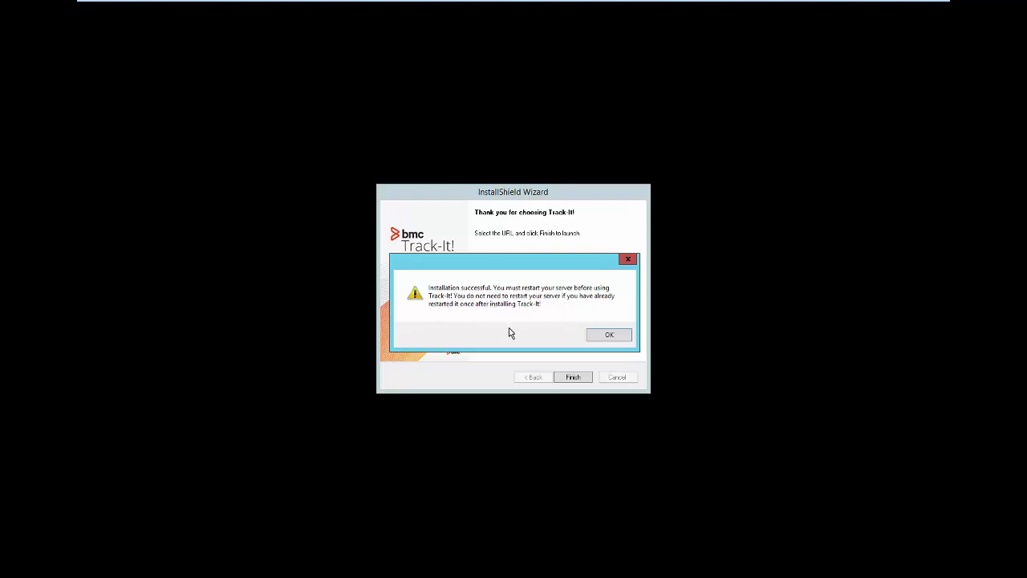
pyautogui.click(602, 337)
pyautogui.click(576, 375)
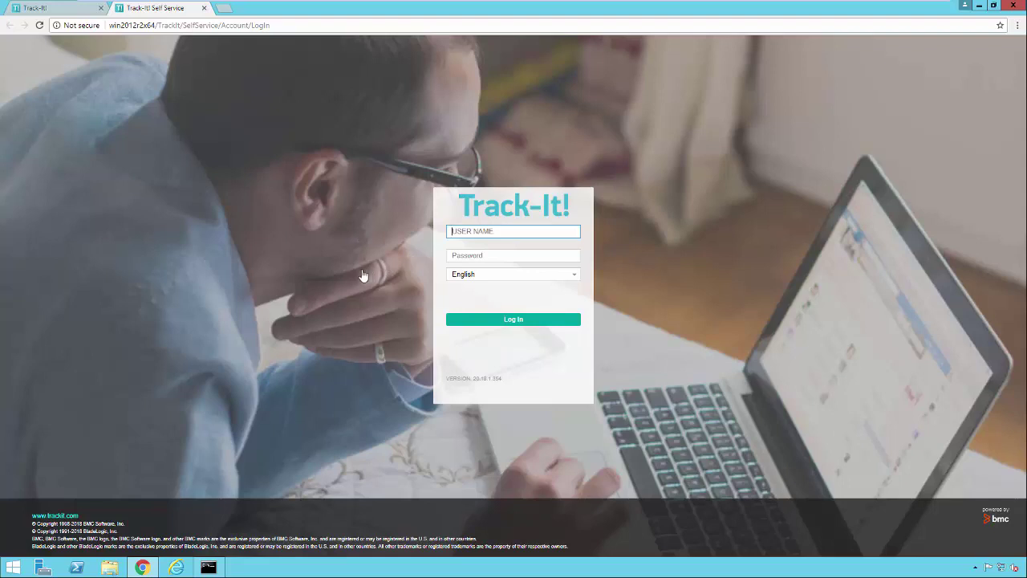
# Log in to the Track-It! technician page as ADMINISTRATOR with the default account password
pyautogui.click(53, 10)
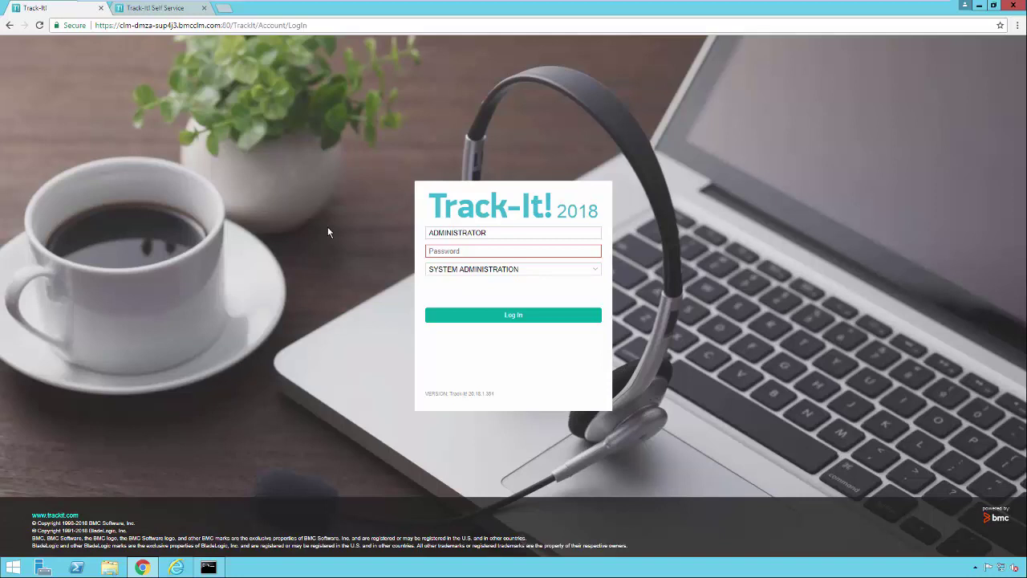
pyautogui.write('•••••••')
pyautogui.press('Return')
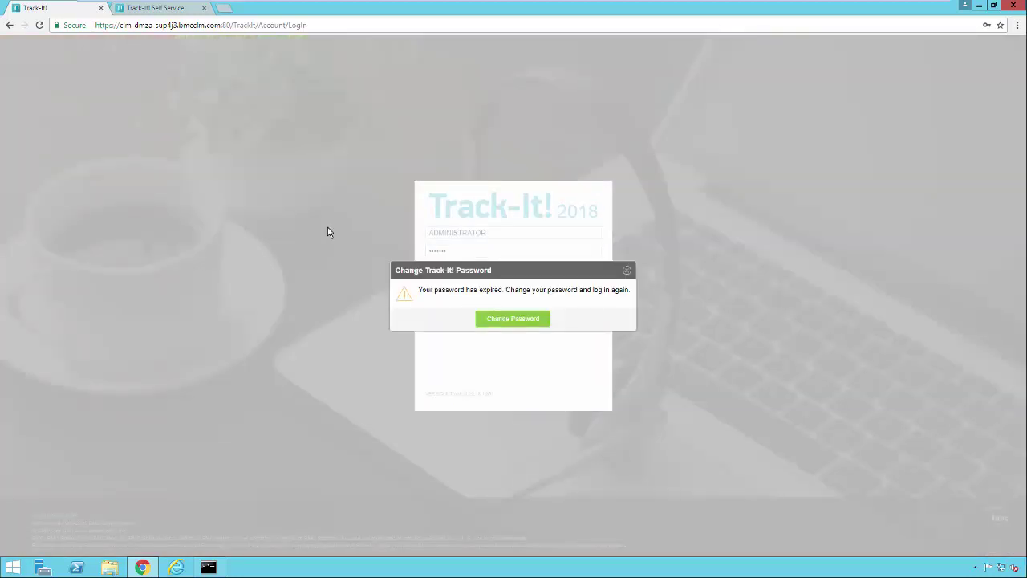
# Change the expired Track-It! password by entering the current password and entering and confirming a new one
pyautogui.click(520, 322)
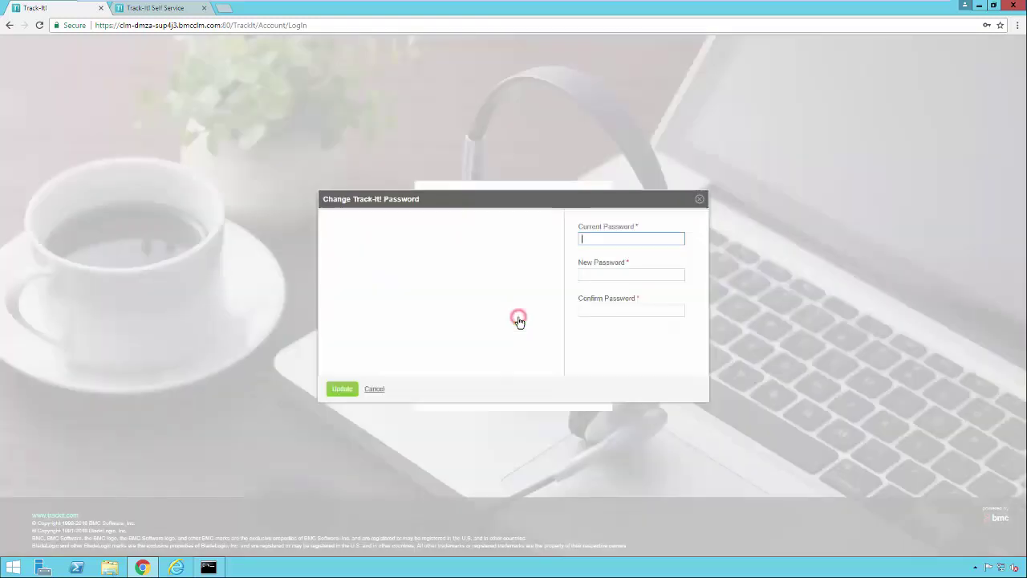
pyautogui.write('*******')
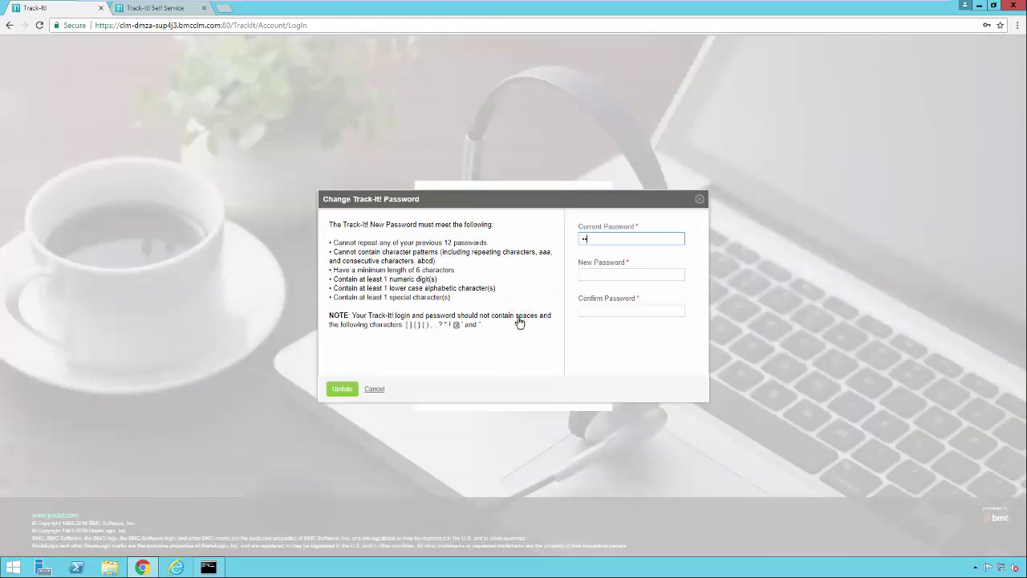
pyautogui.press('Tab')
pyautogui.write('*******')
pyautogui.press('Tab')
pyautogui.write('************')
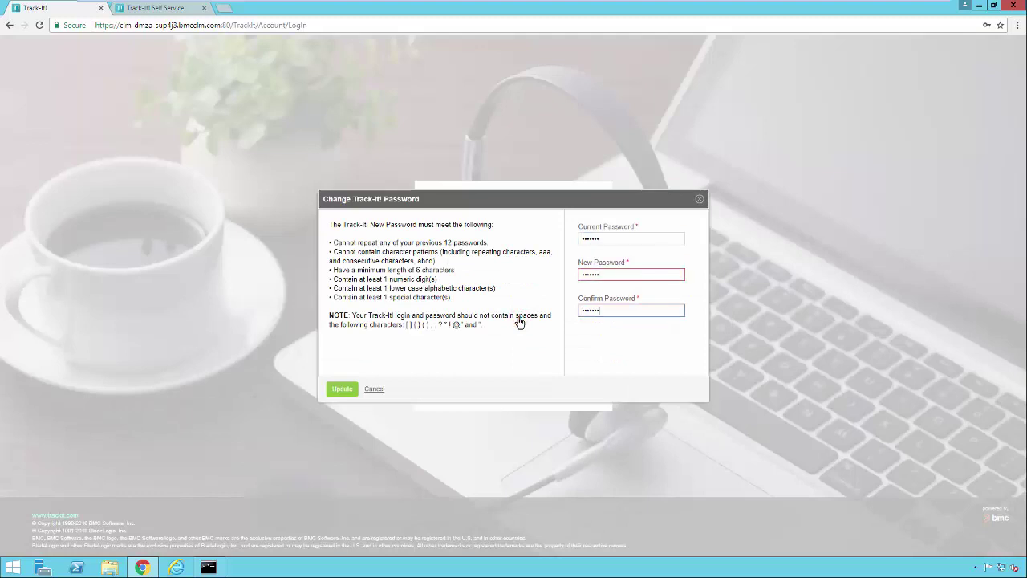
pyautogui.click(340, 390)
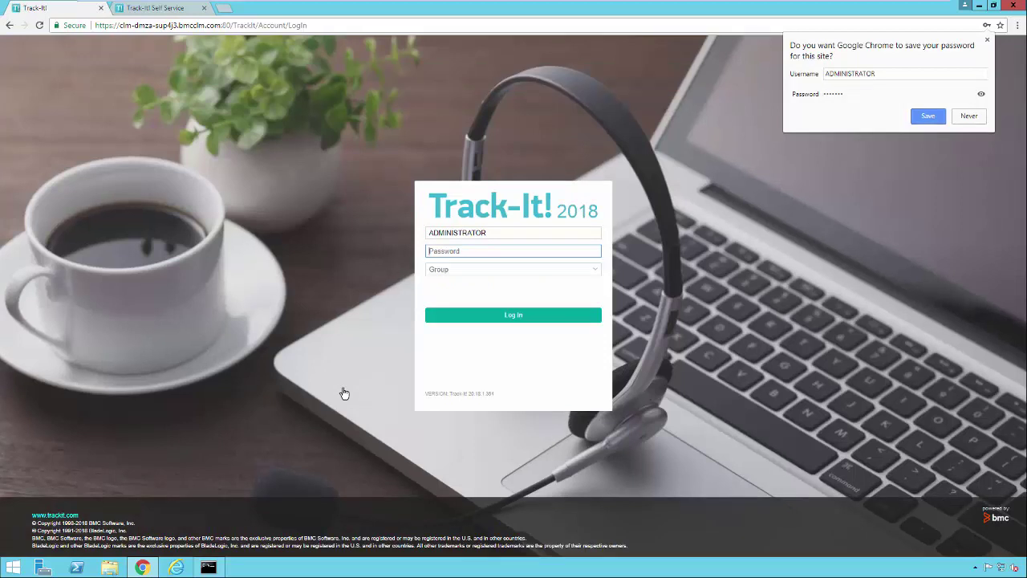
# Save the login in the browser, enter the new ADMINISTRATOR password and log in to the SYSTEM ADMINISTRATION group
pyautogui.click(927, 116)
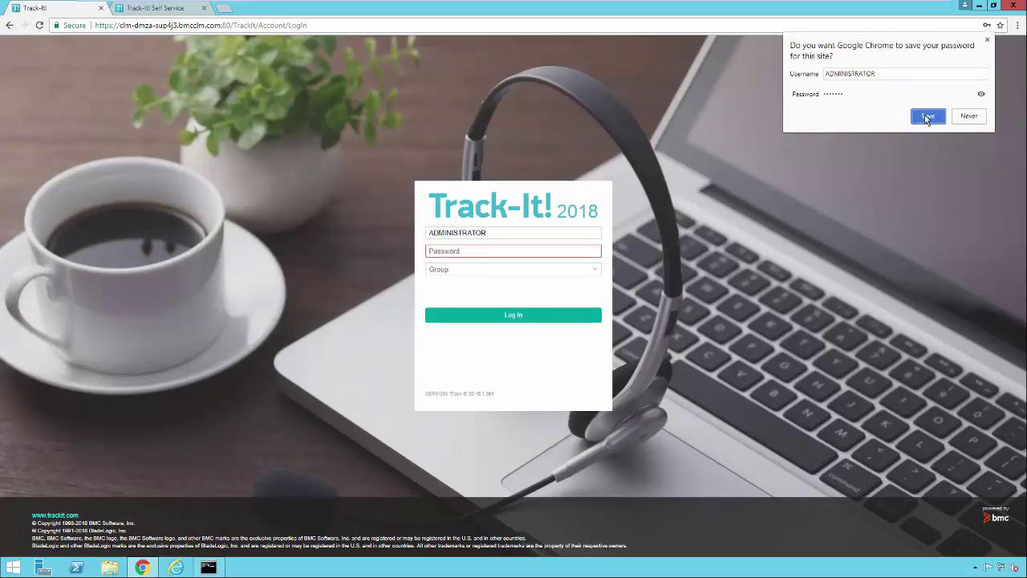
pyautogui.hotkey('ctrl', 'a')
pyautogui.hotkey('ctrl', 'v')
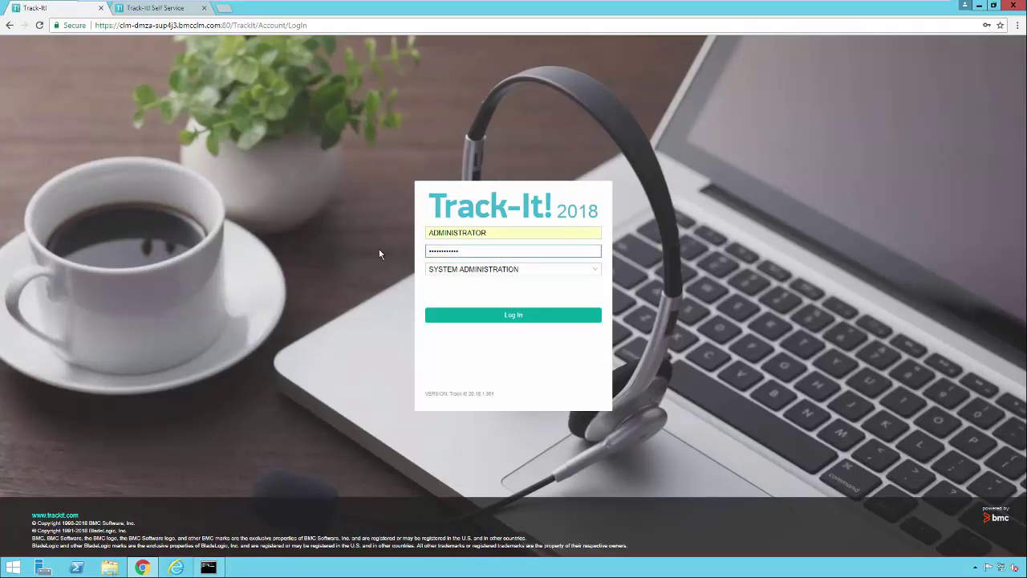
pyautogui.click(519, 317)
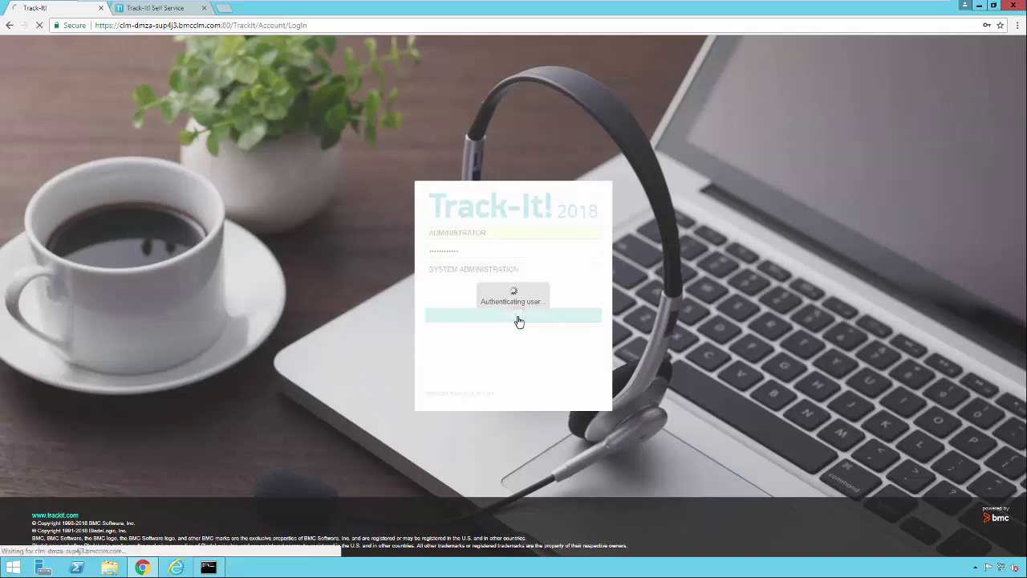